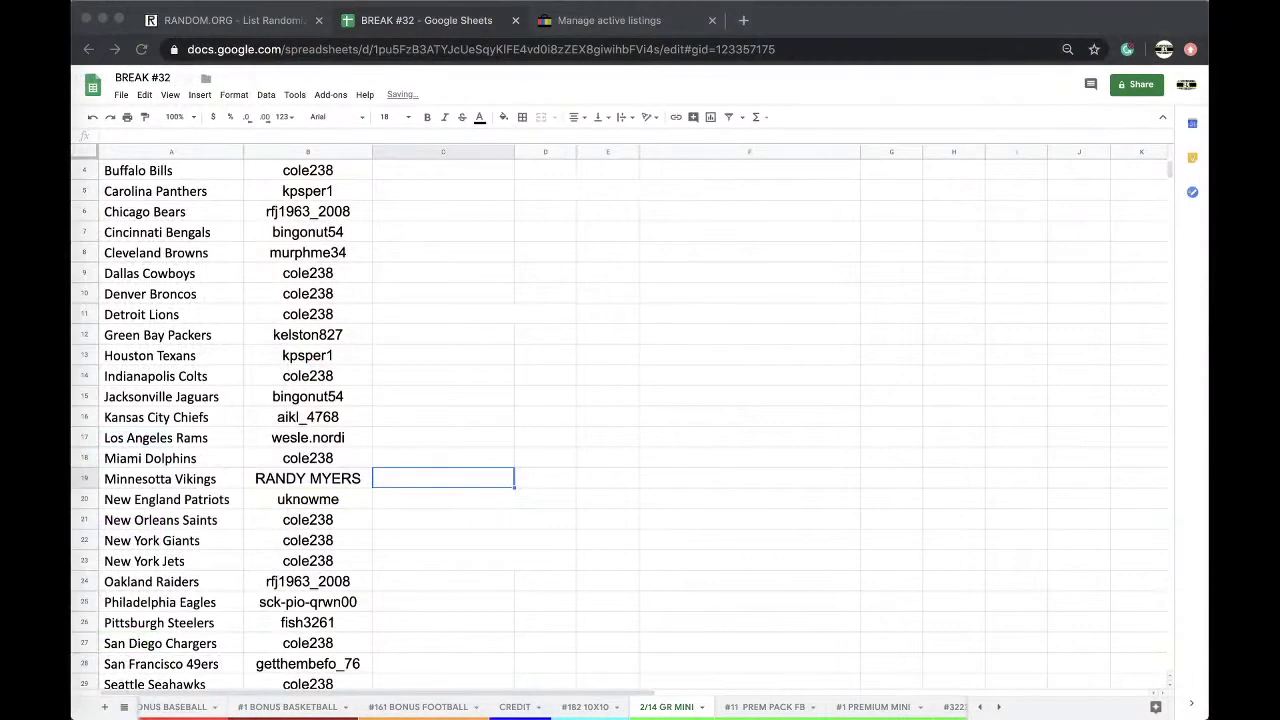
- Sort the whole 2/14 GR MINI sheet by the participant names in column B, A to Z
scroll(485, 318, up, 2)
scroll(420, 320, down, 4)
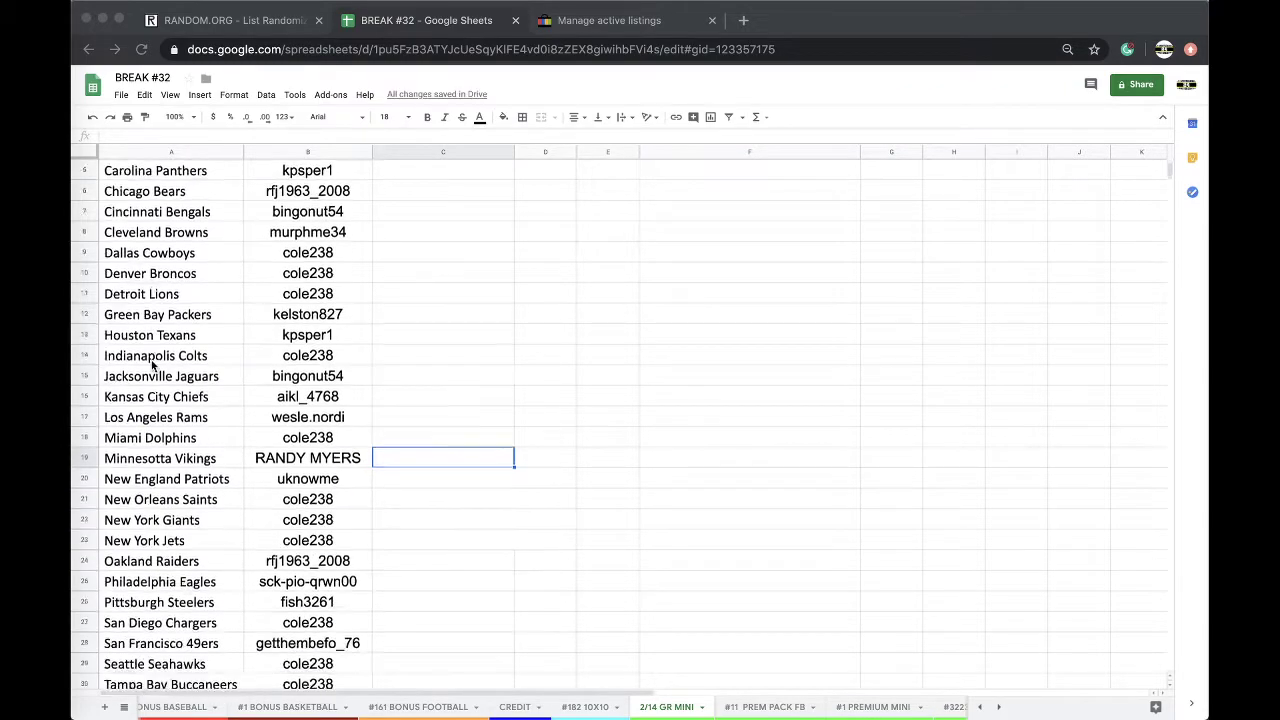
scroll(349, 328, up, 4)
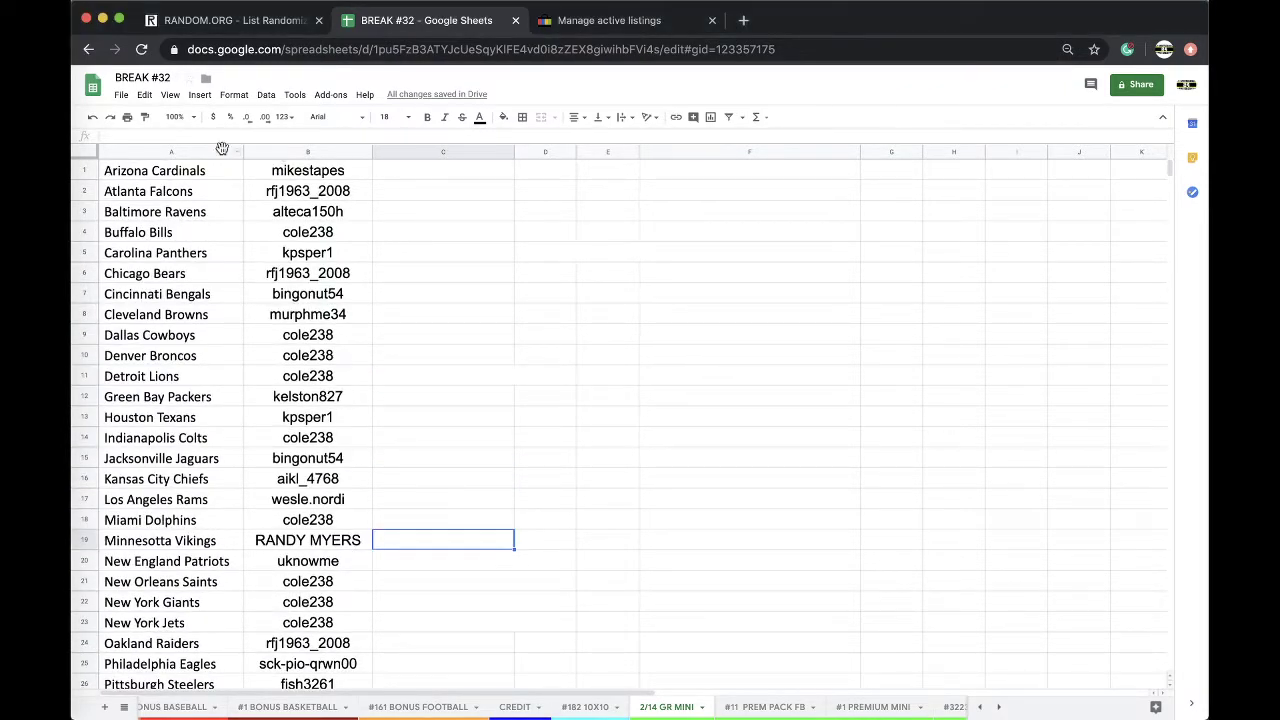
drag(222, 152, 263, 150)
key(ctrl+c)
click(300, 190)
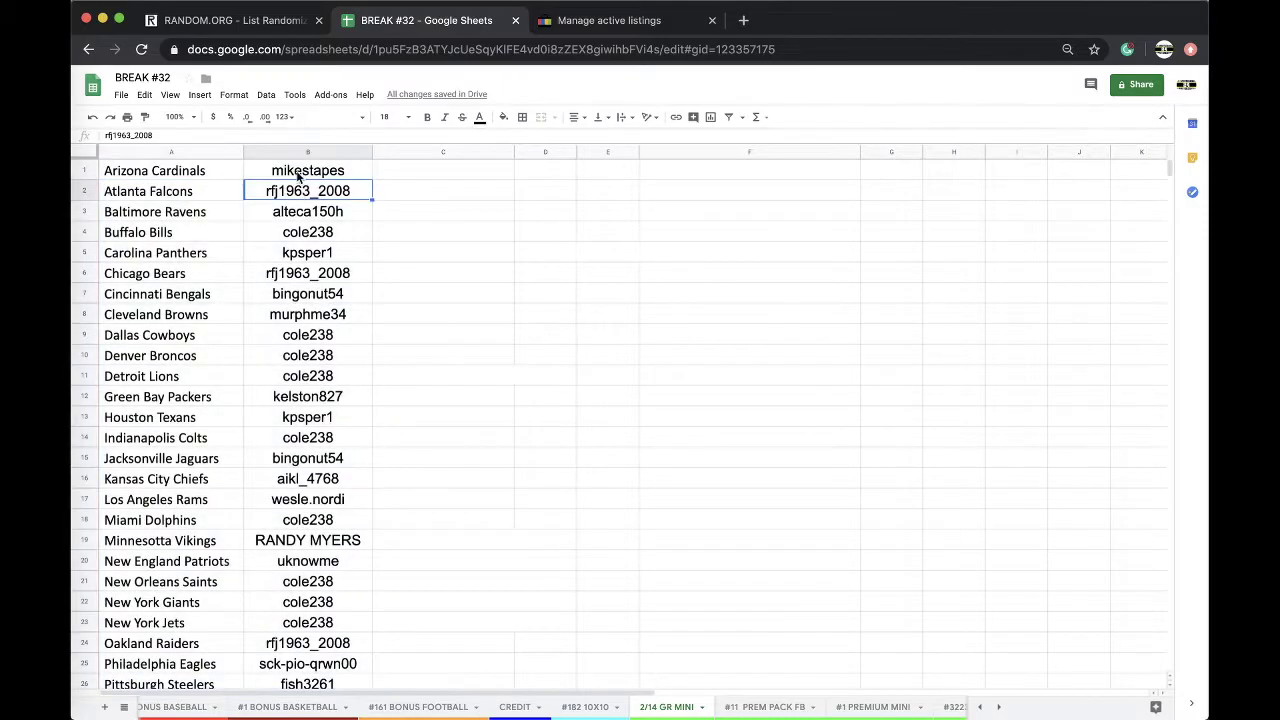
click(300, 151)
click(266, 95)
click(320, 117)
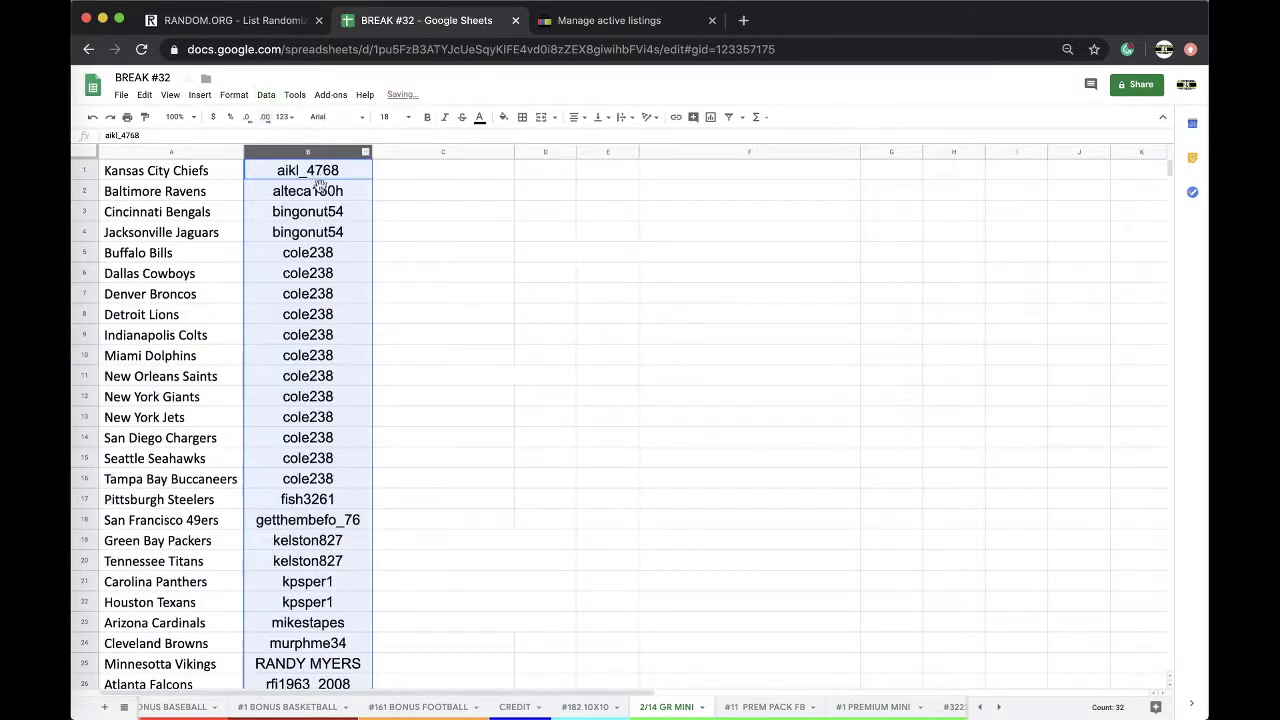
- Review the sorted list to see which teams belong to each participant, from the first row through row 32
click(313, 192)
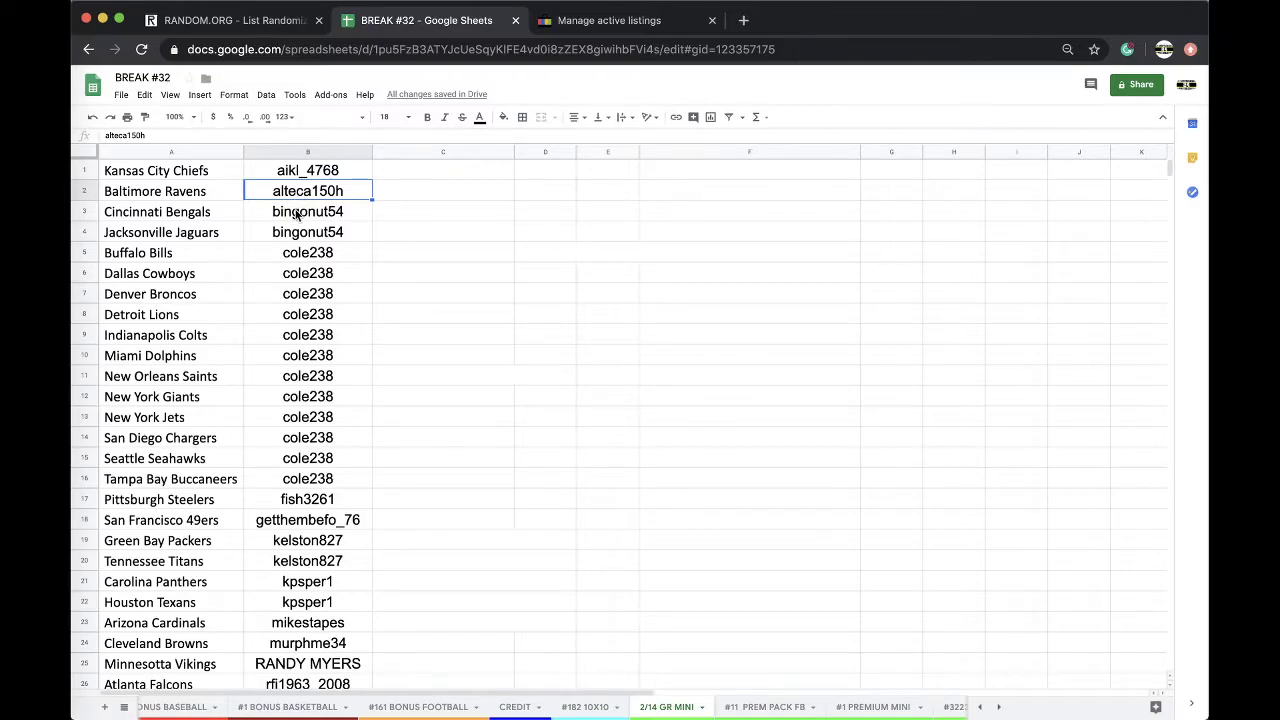
click(297, 219)
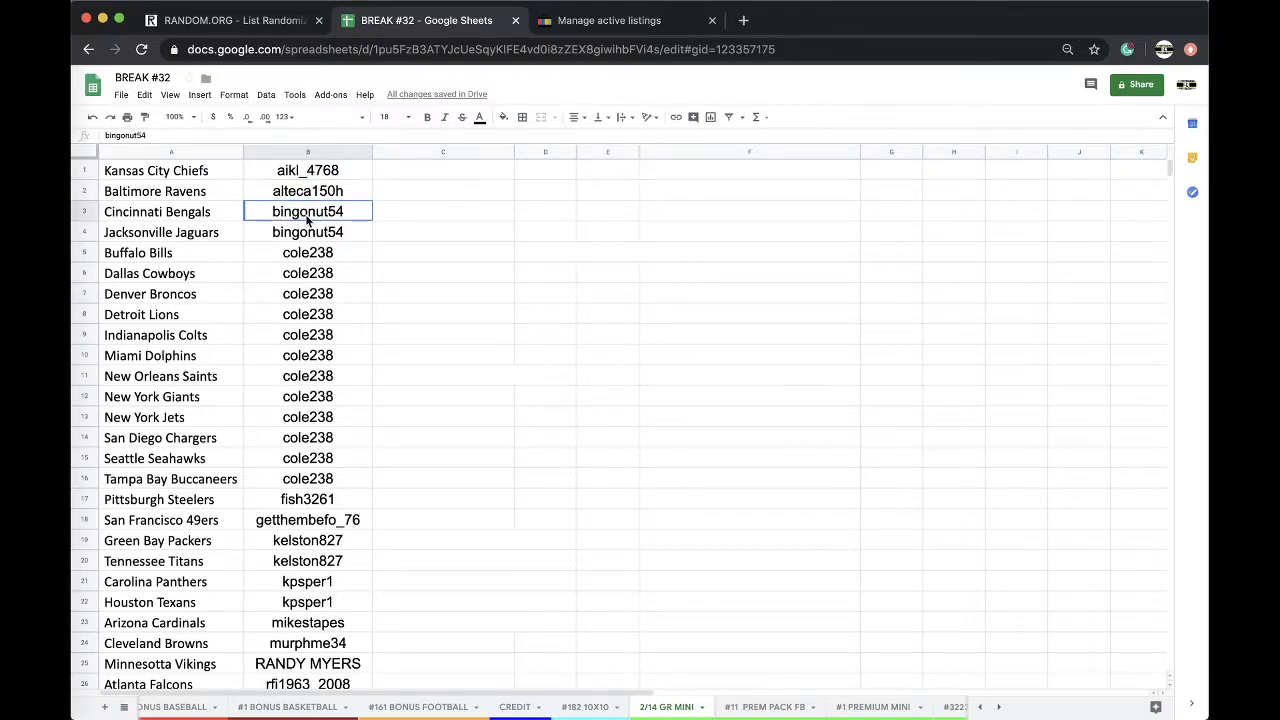
click(307, 238)
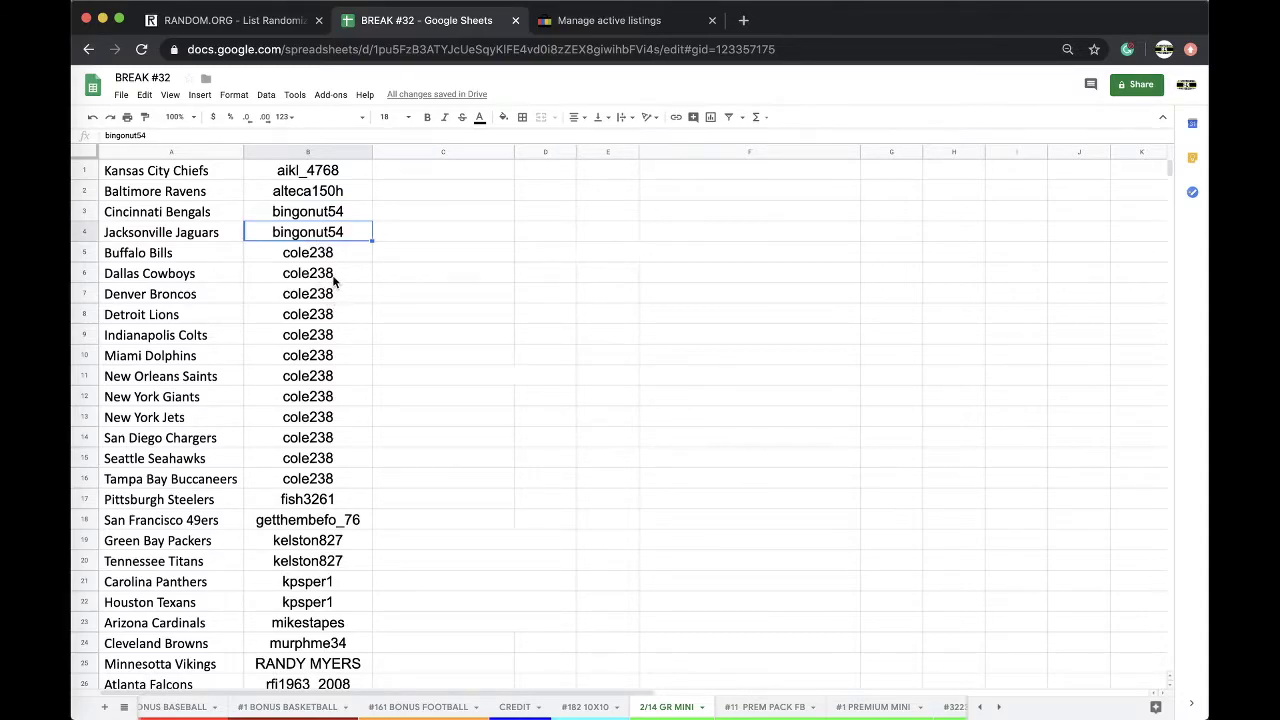
scroll(334, 281, down, 5)
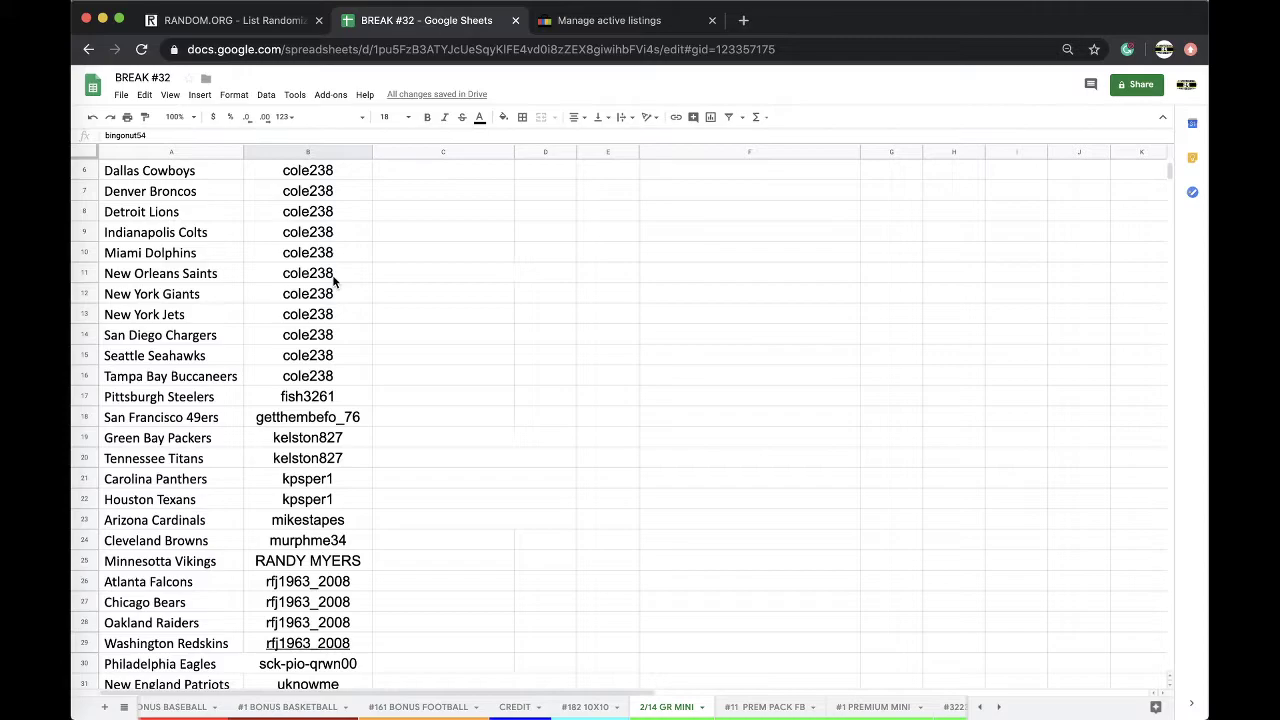
scroll(334, 283, down, 2)
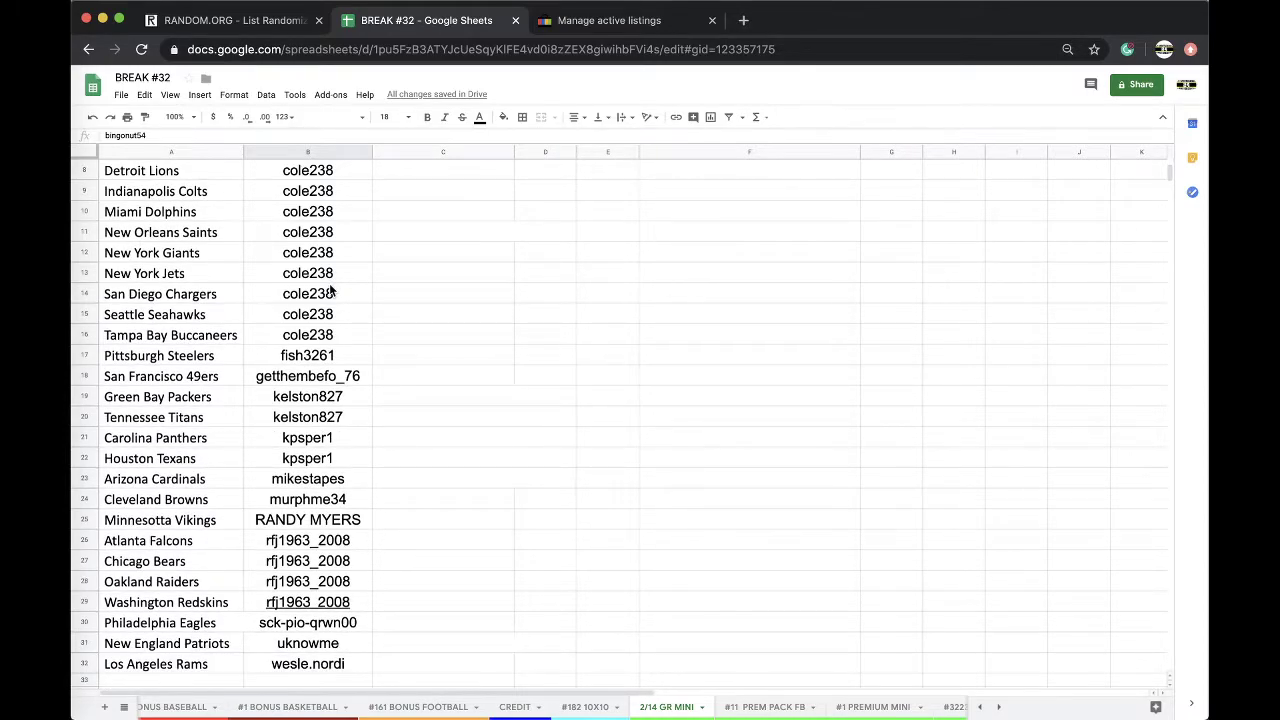
scroll(333, 290, down, 1)
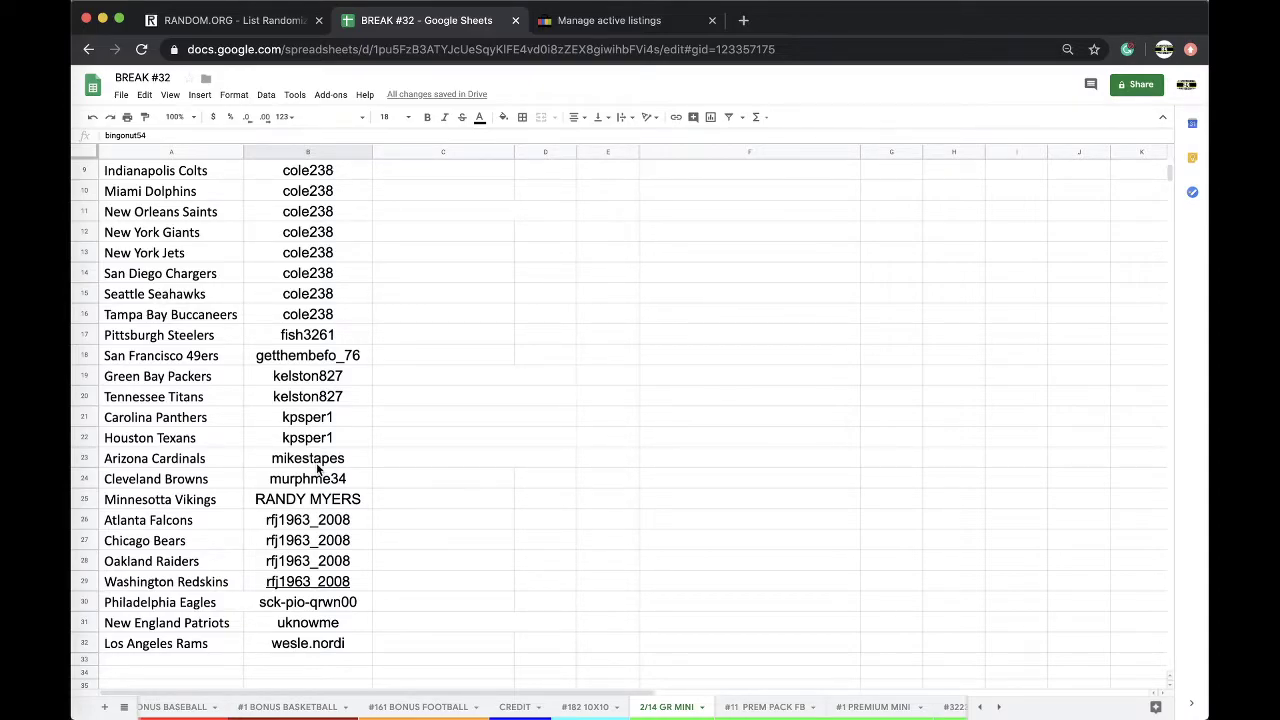
scroll(300, 474, up, 3)
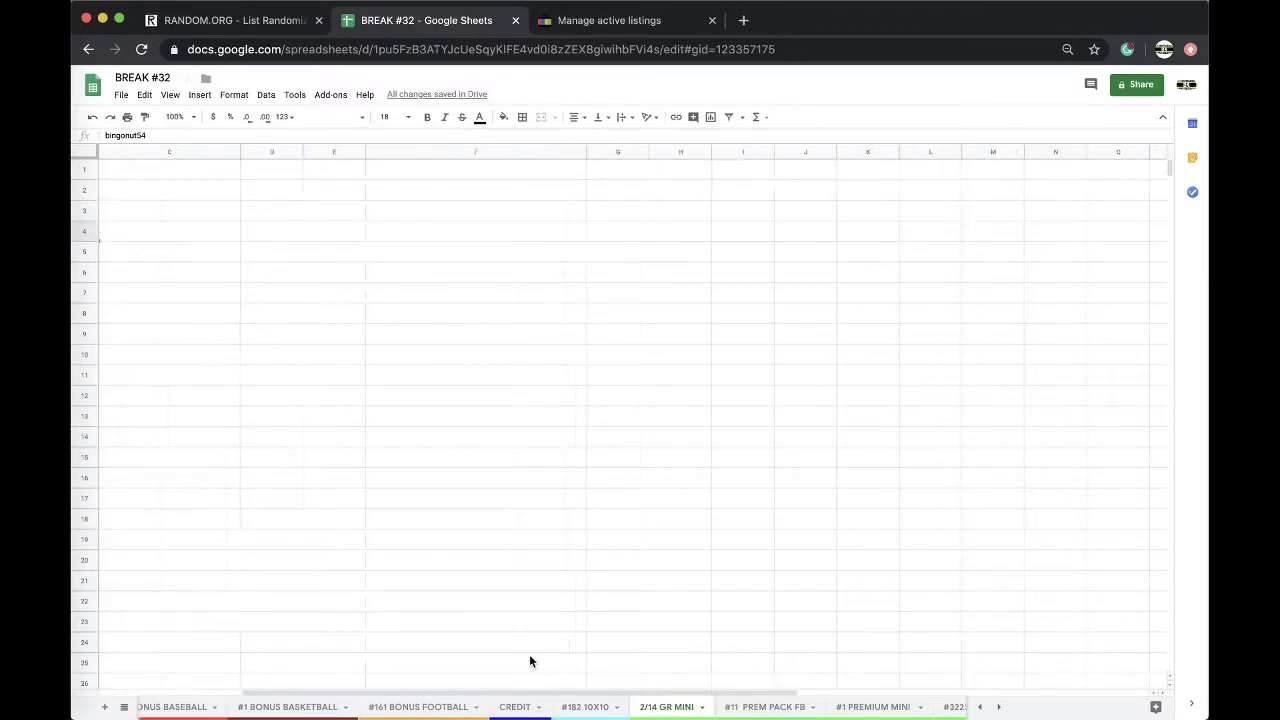
scroll(462, 707, right, 2)
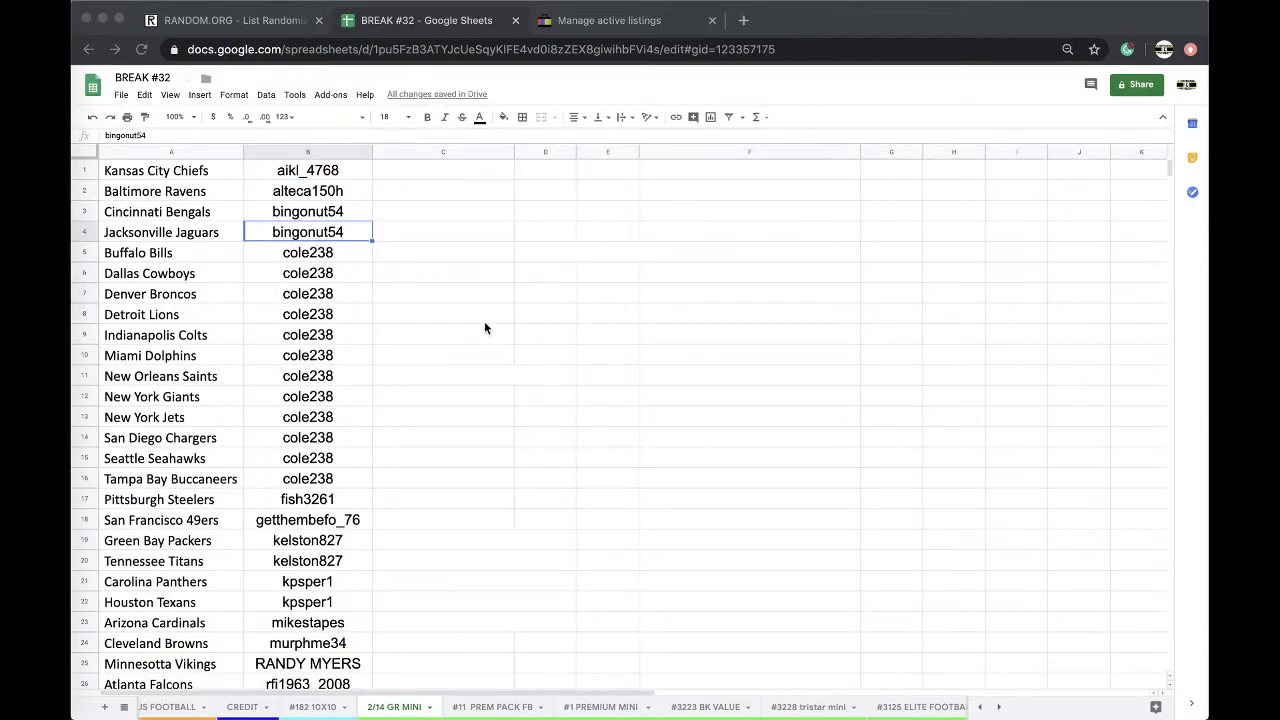
- Search the web for CHARLES WHITE NFL and view his career teams on the Pro-Football-Reference stats page
click(744, 22)
text(CHARLES )
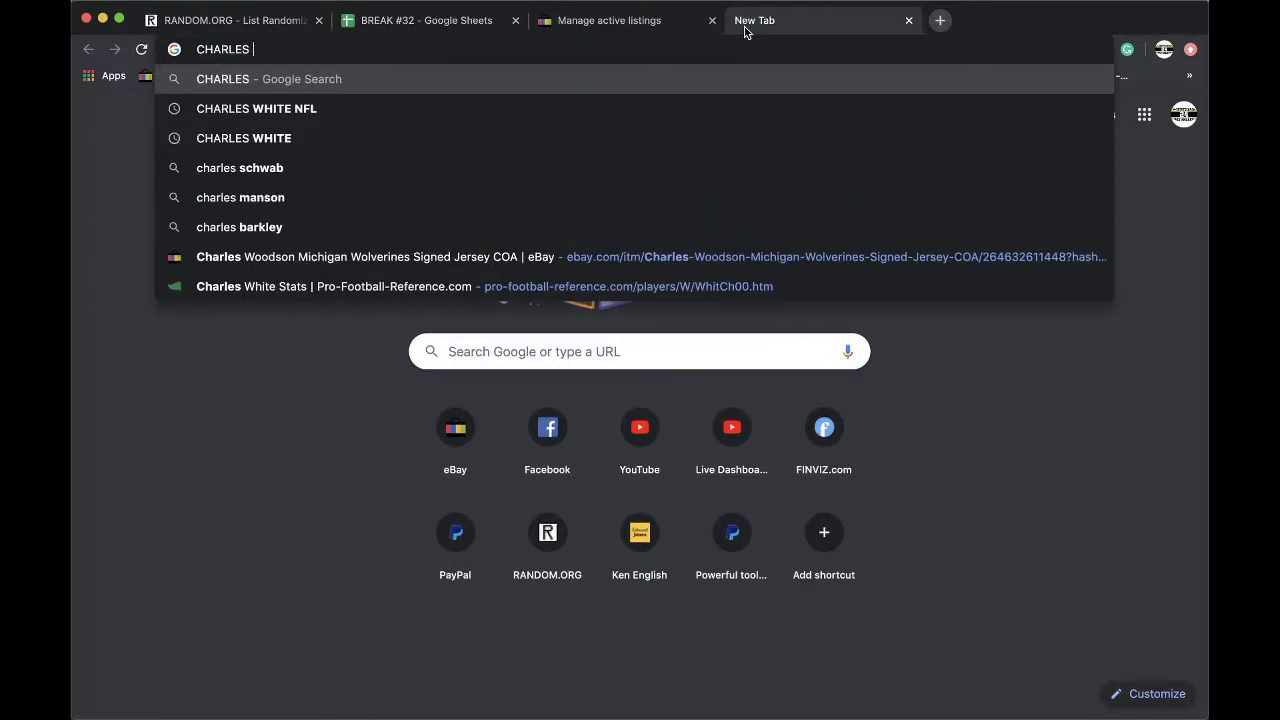
text(WHITE)
key(Return)
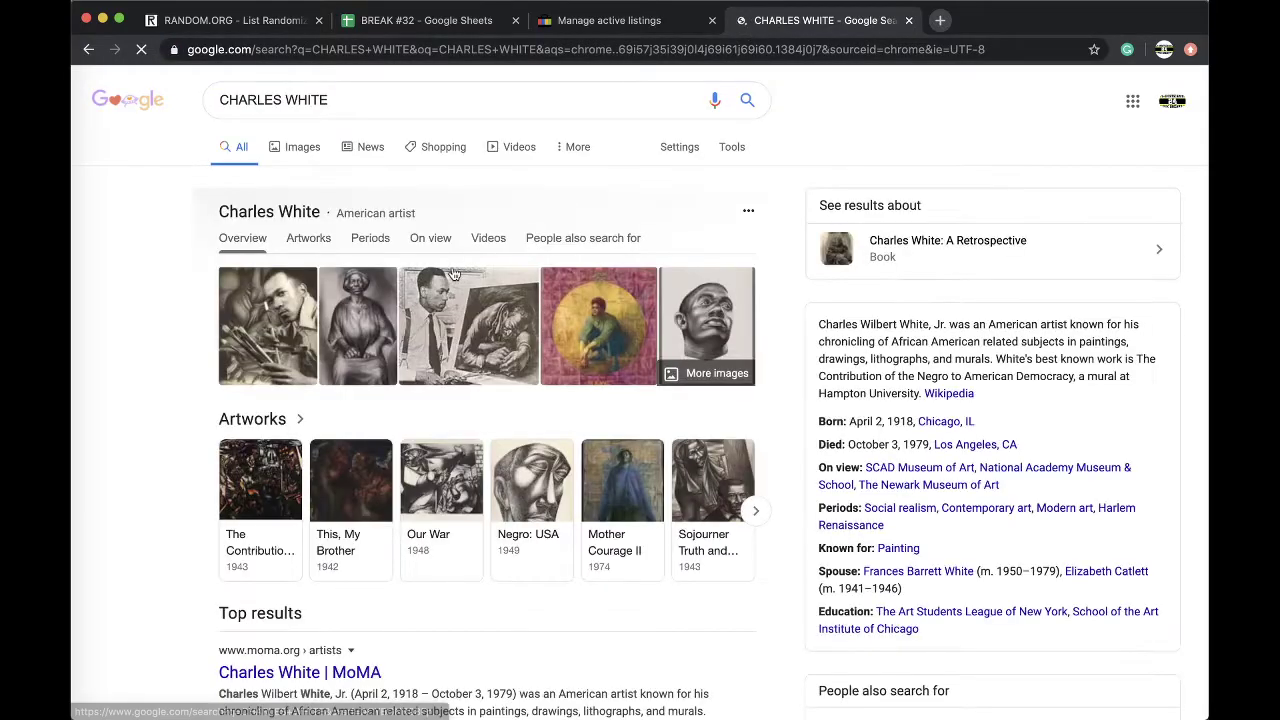
scroll(453, 274, down, 5)
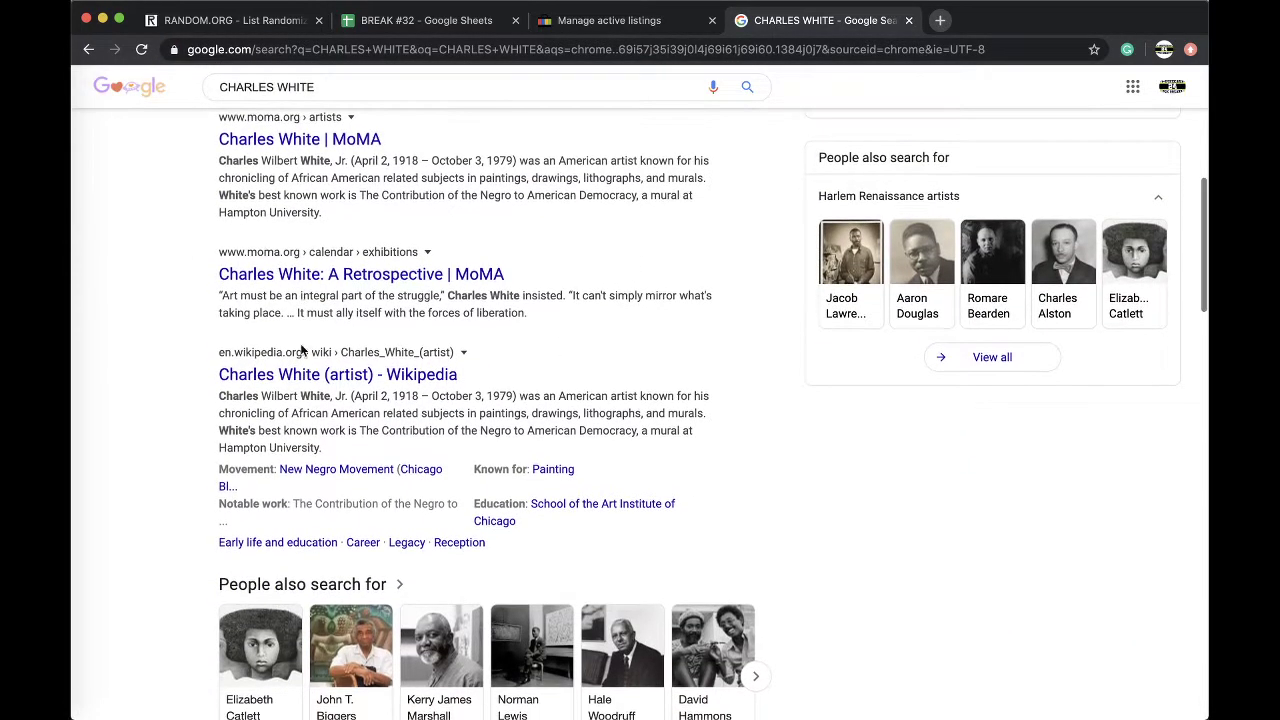
scroll(300, 371, up, 5)
click(397, 99)
text(NF)
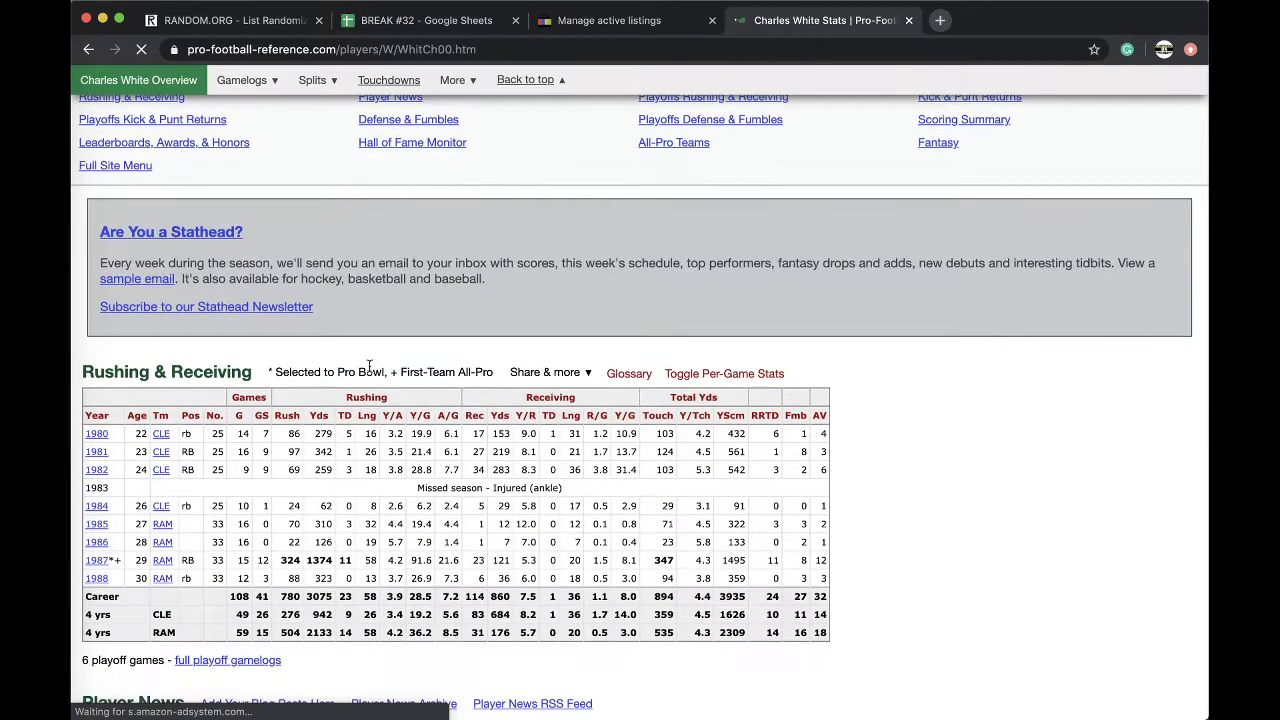
- Return to the BREAK #32 spreadsheet and sort the sheet by the team names in column A, A to Z
click(426, 22)
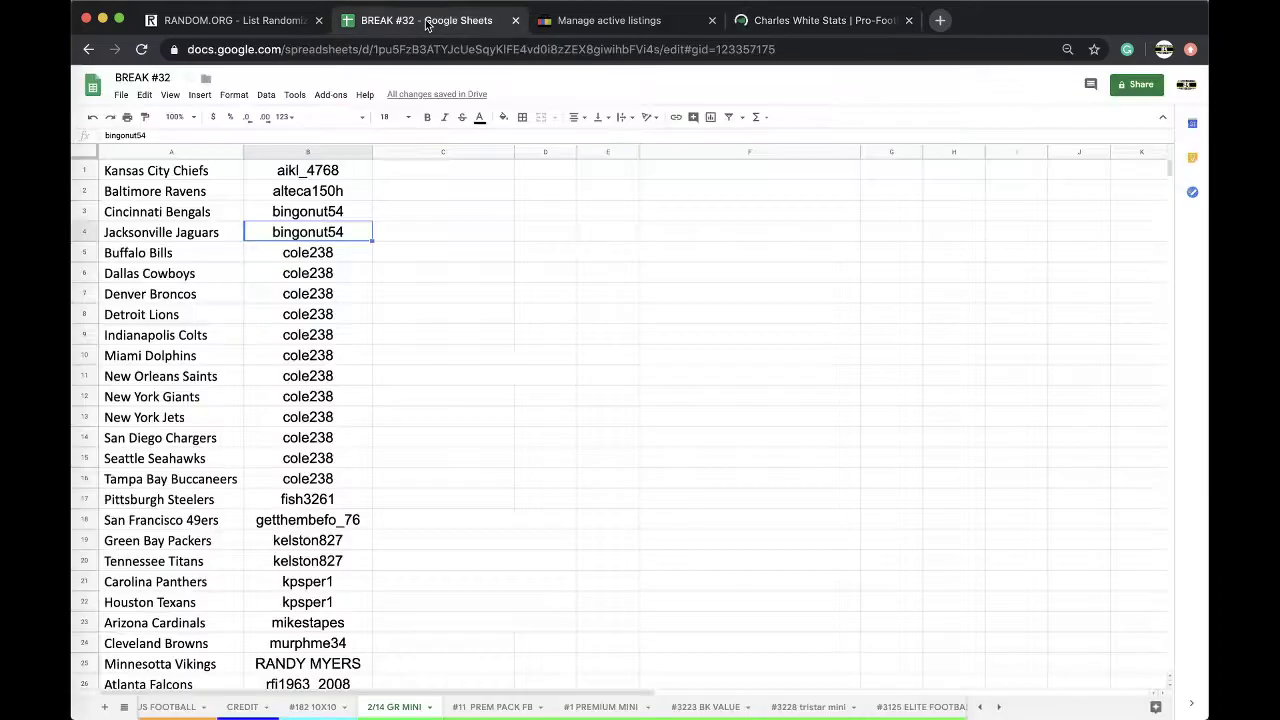
click(281, 151)
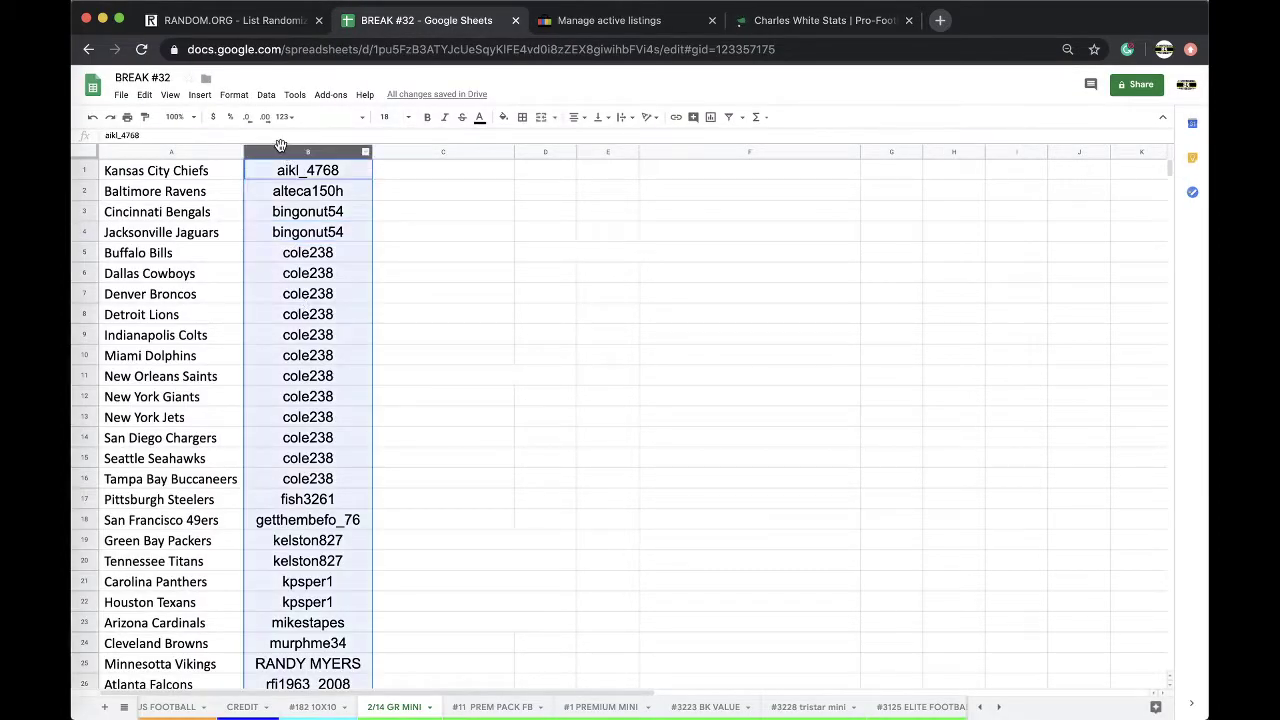
click(204, 152)
click(266, 95)
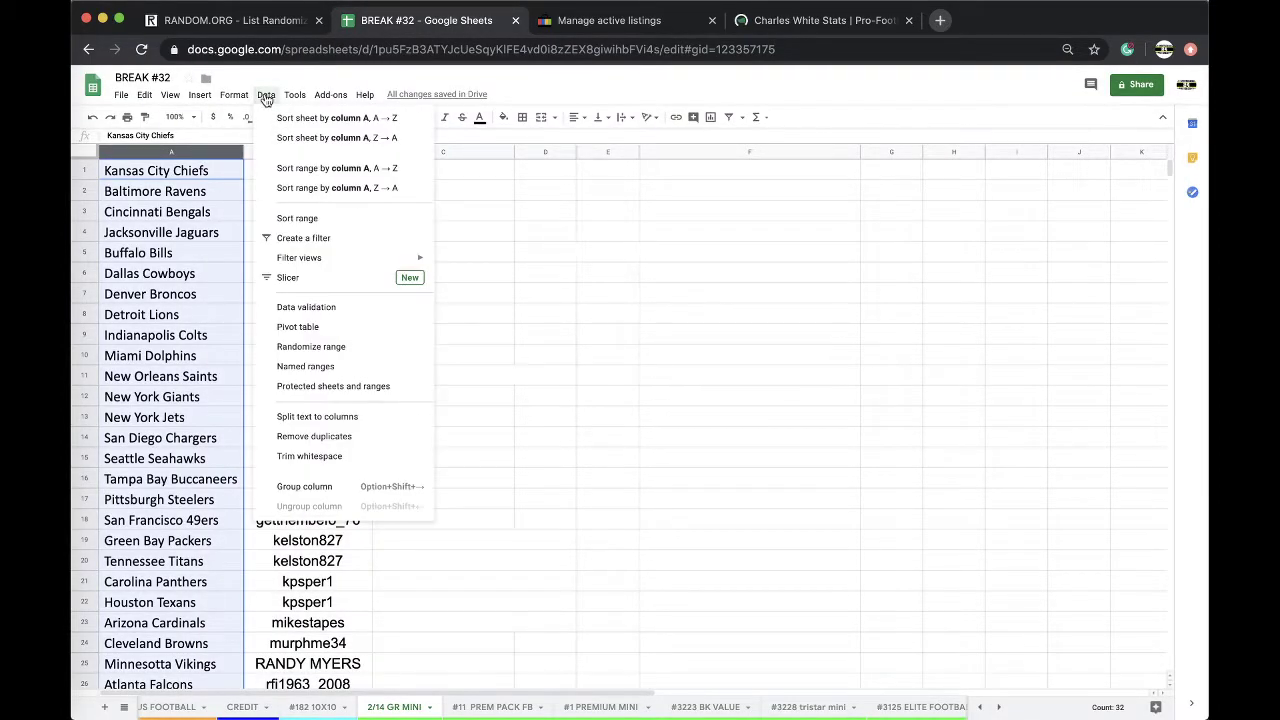
click(268, 118)
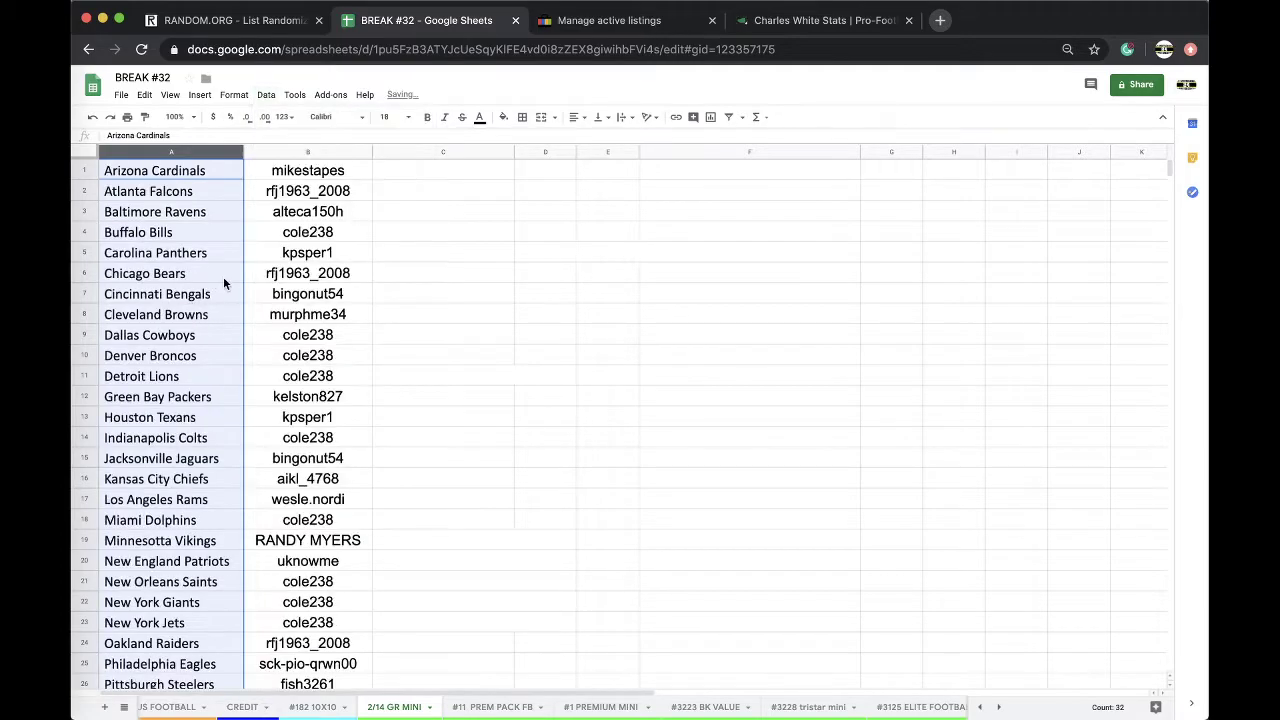
- Copy the Cleveland Browns participant into cell E6 and the Los Angeles Rams participant into cell E7
click(195, 270)
click(188, 316)
click(316, 318)
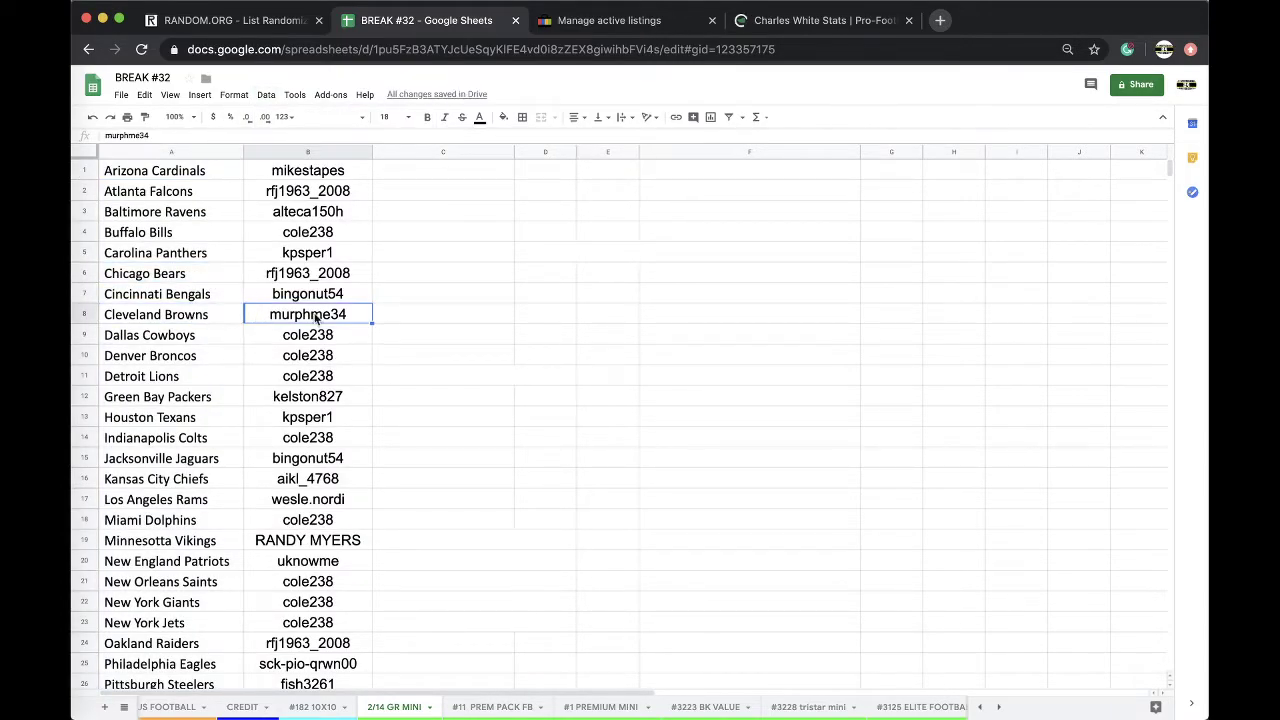
key(cmd+c)
click(622, 277)
key(cmd+v)
scroll(265, 410, down, 2)
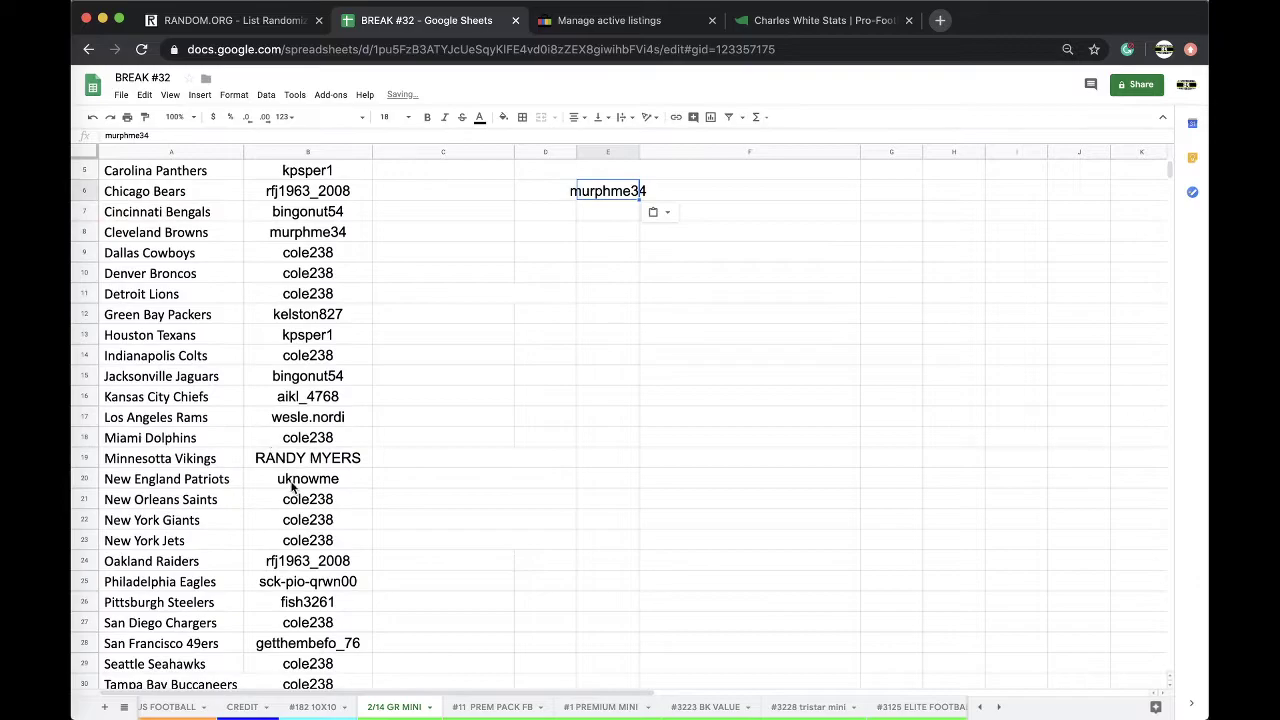
click(296, 422)
key(cmd+c)
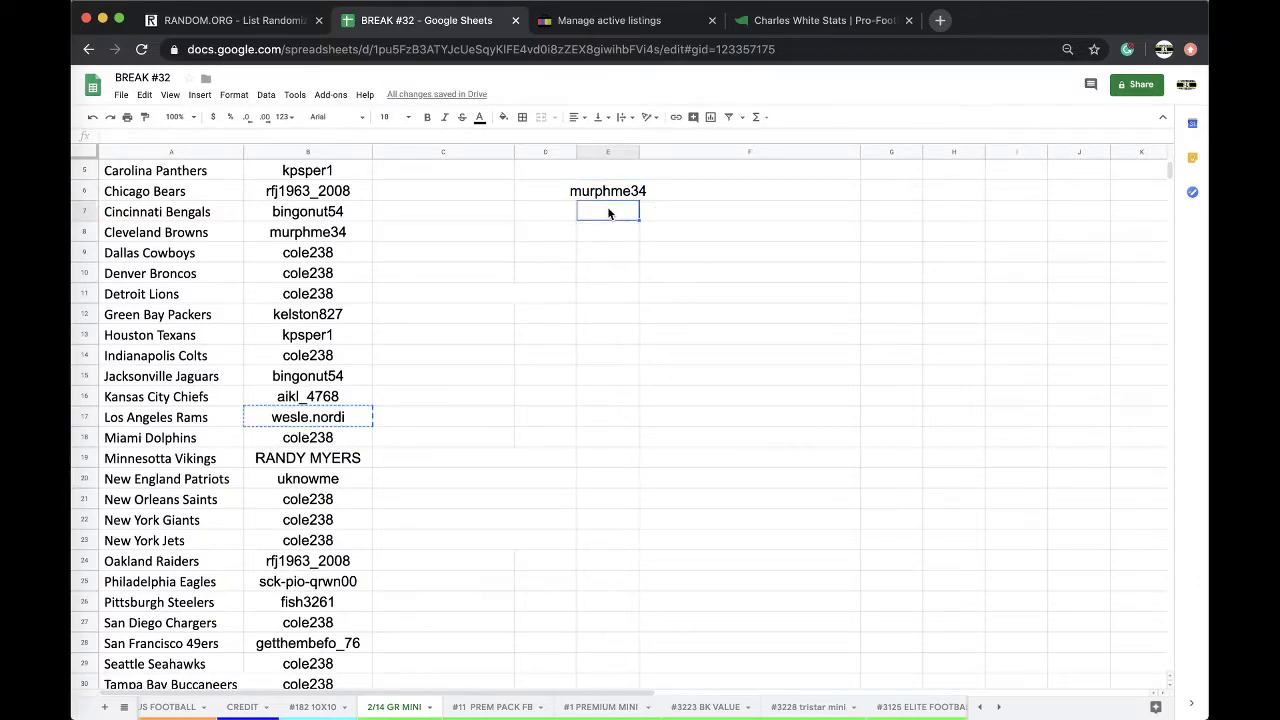
key(ctrl+v)
- Cut the two participants from E6:E7 and paste them as list items into RANDOM.ORG's List Randomizer
key(shift+Up)
key(Delete)
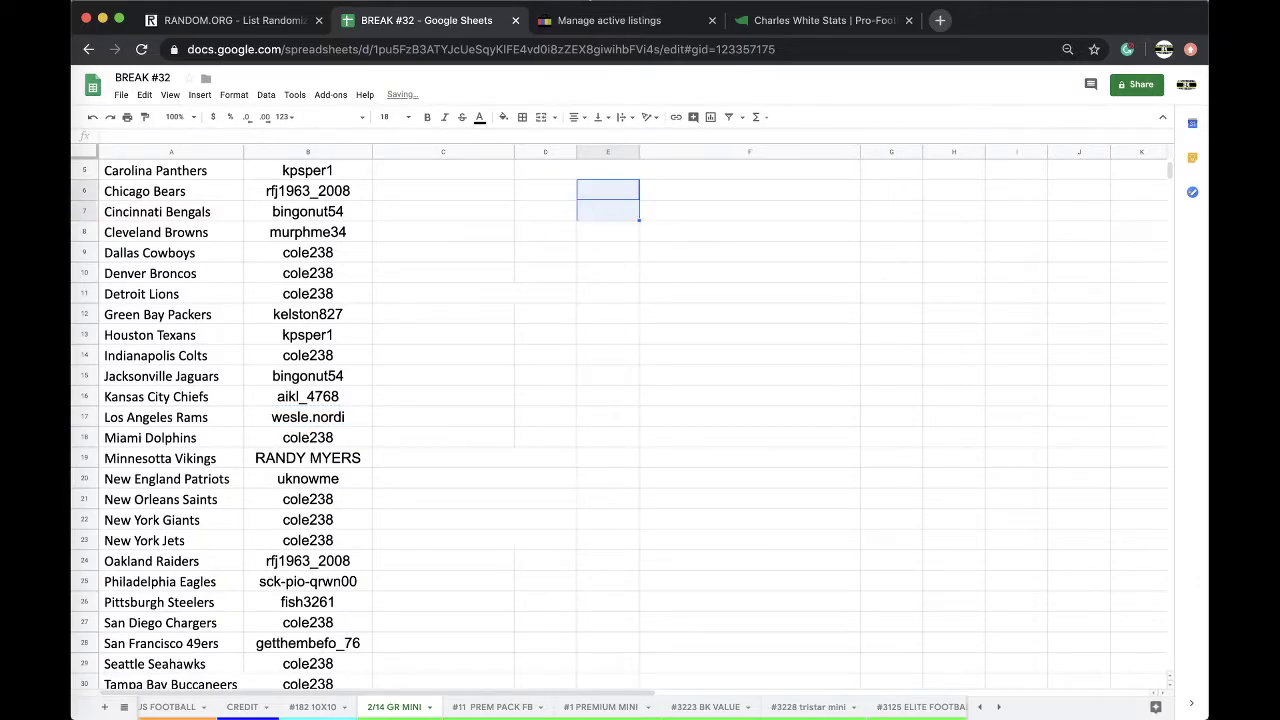
click(250, 22)
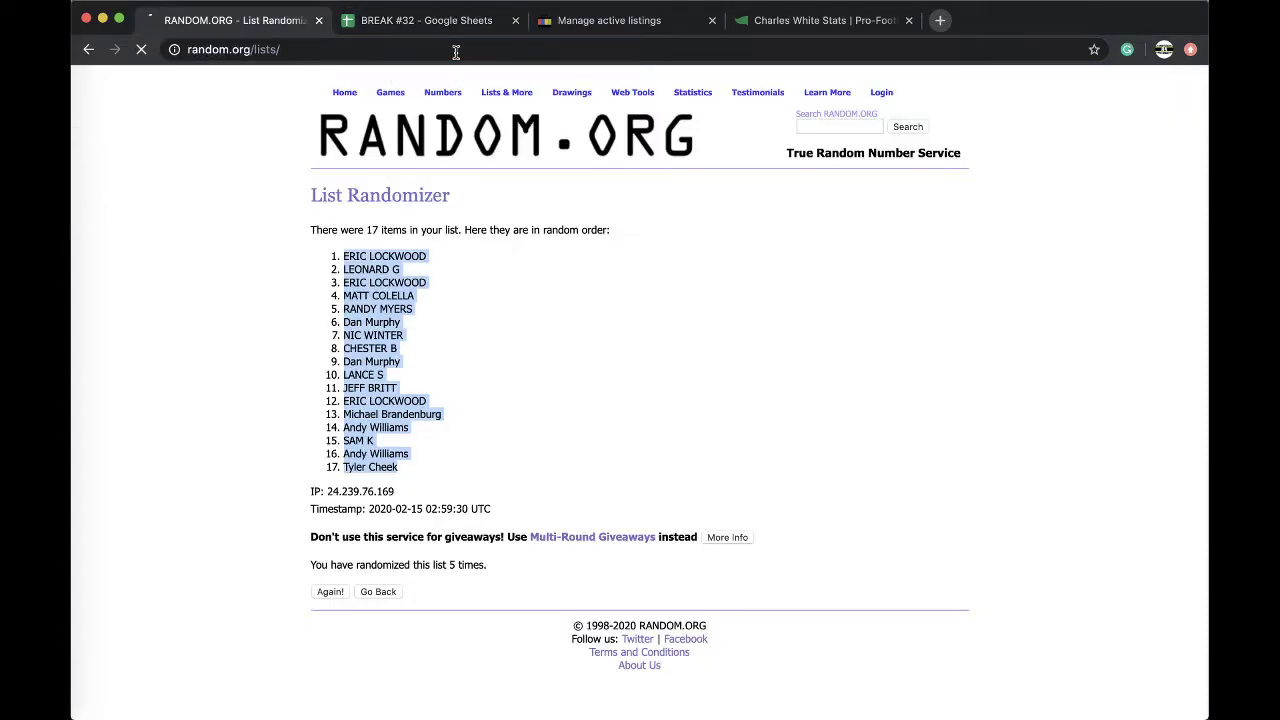
click(400, 356)
key(ctrl+v)
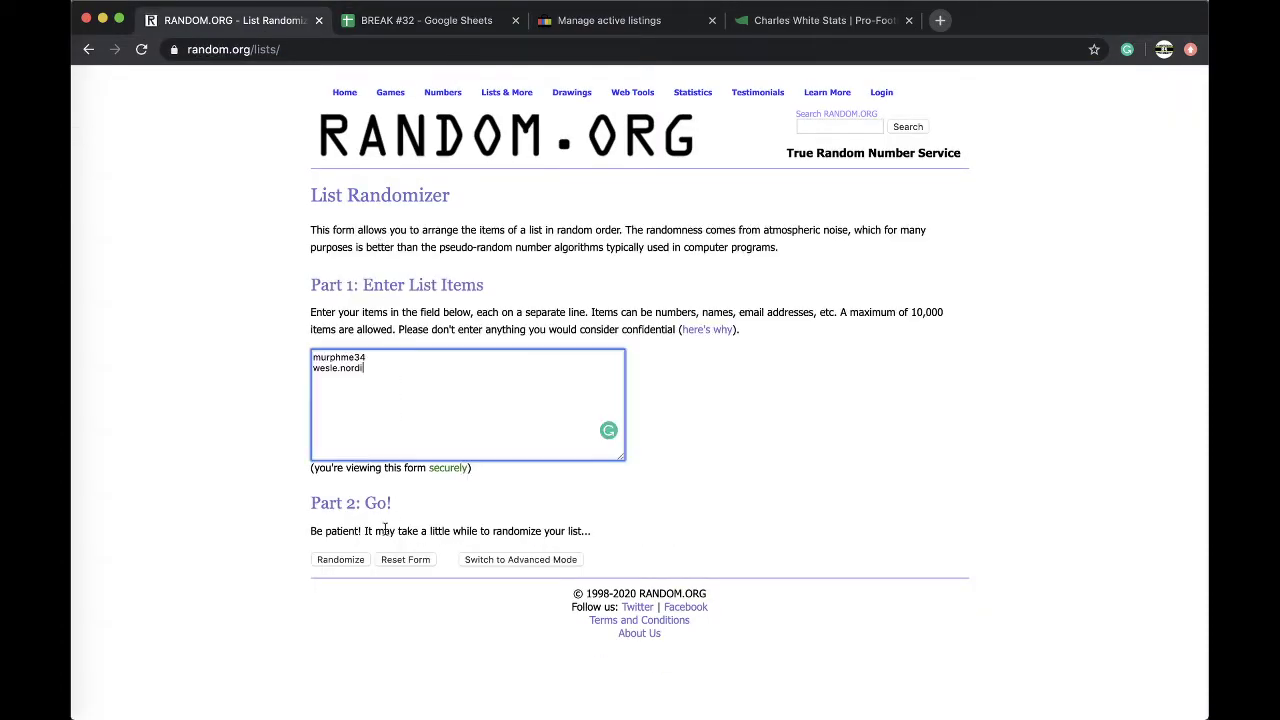
- Randomize the two-item list five times and highlight the participant ranked first
click(350, 561)
click(331, 369)
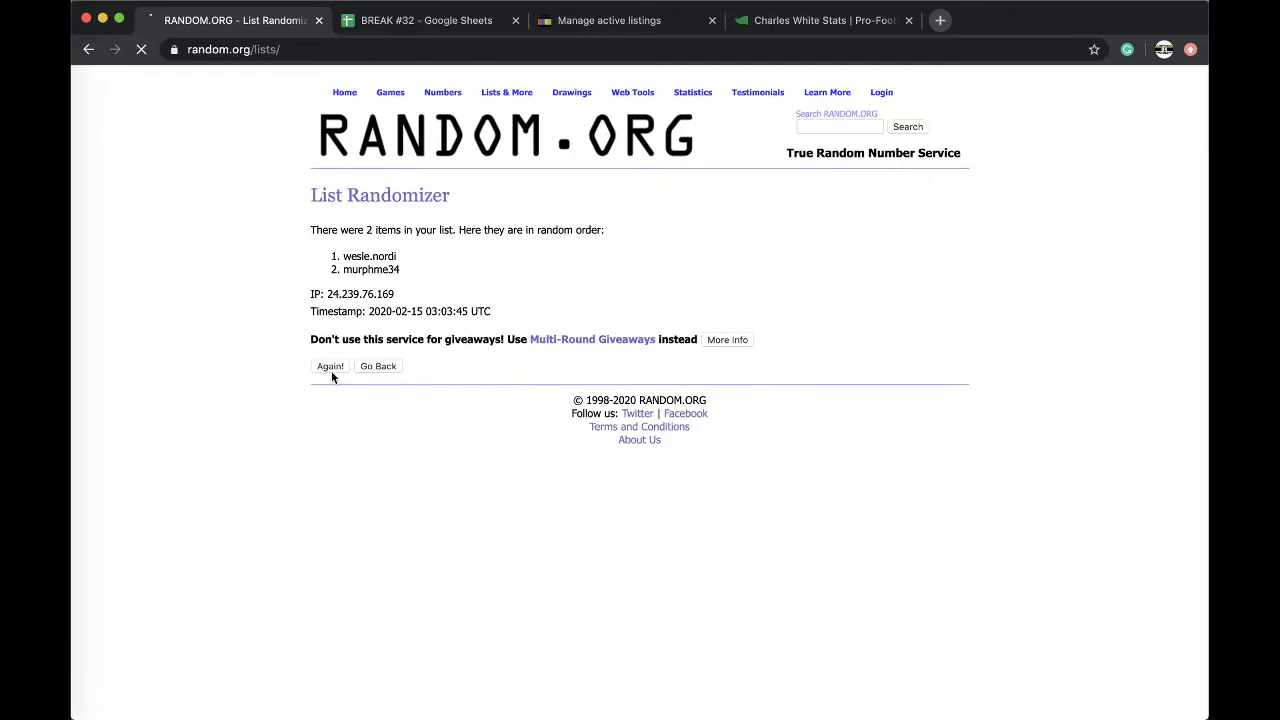
click(328, 395)
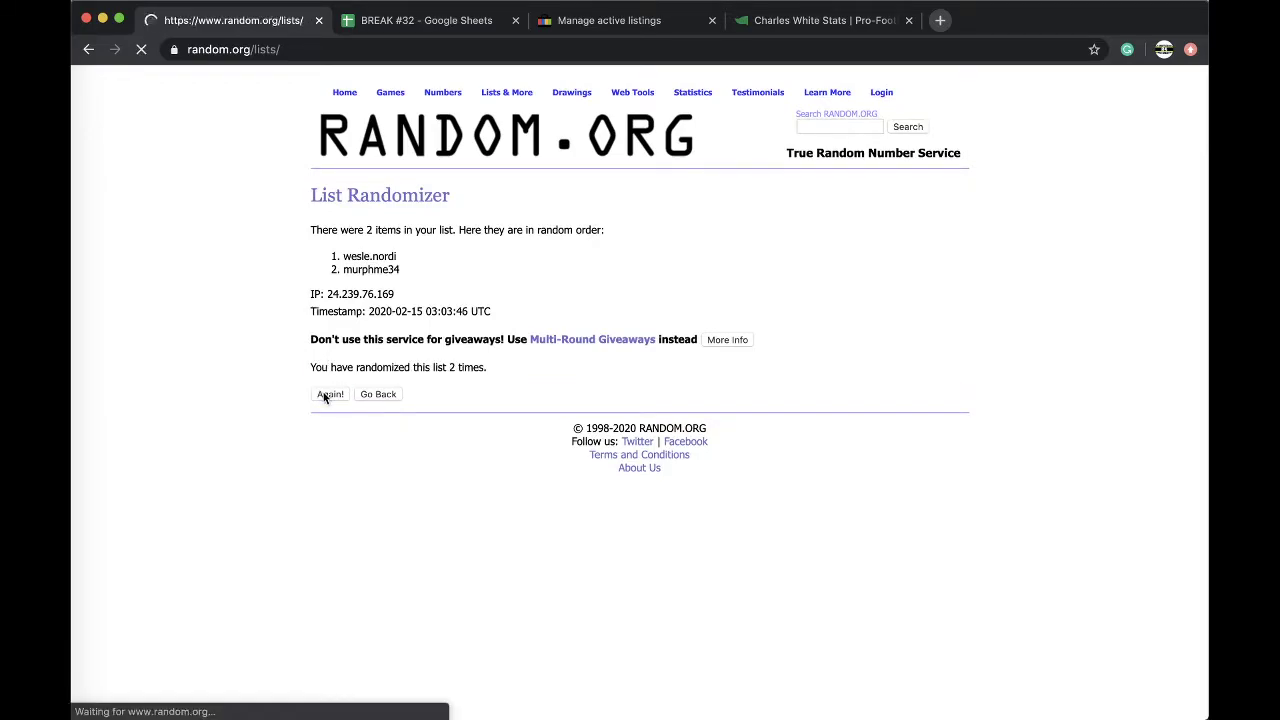
click(328, 395)
click(328, 395)
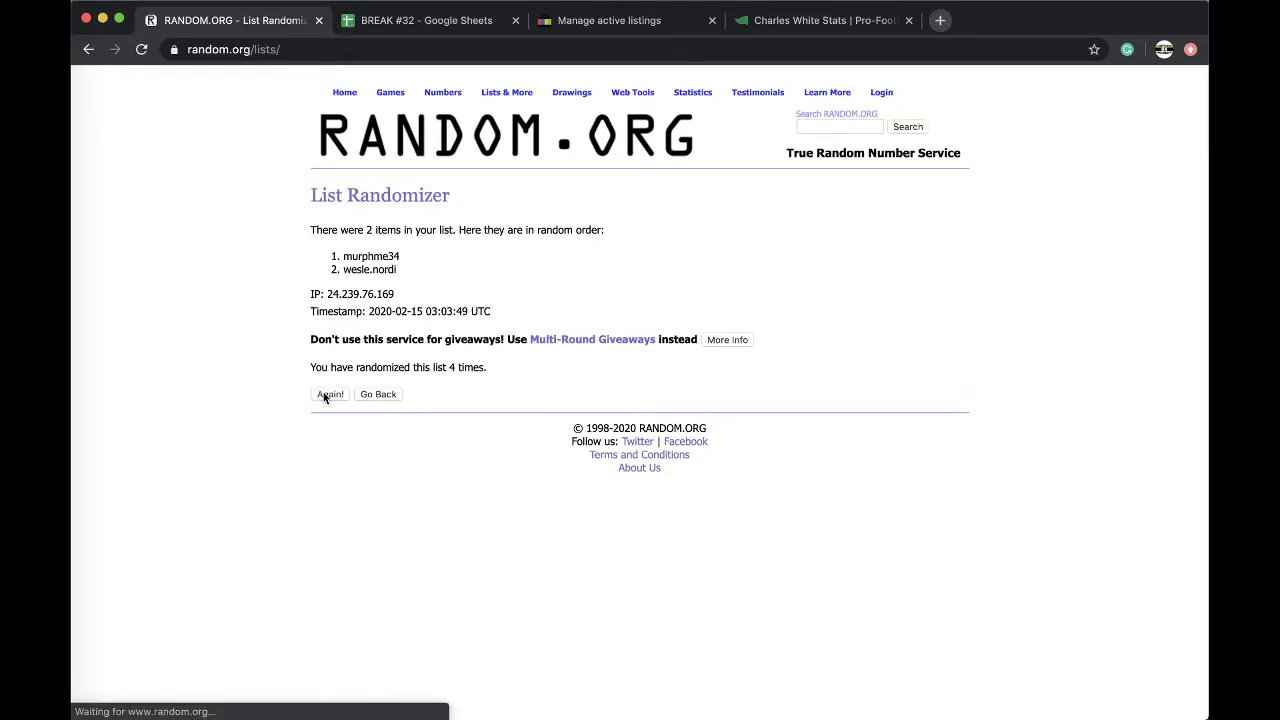
double_click(350, 265)
double_click(362, 256)
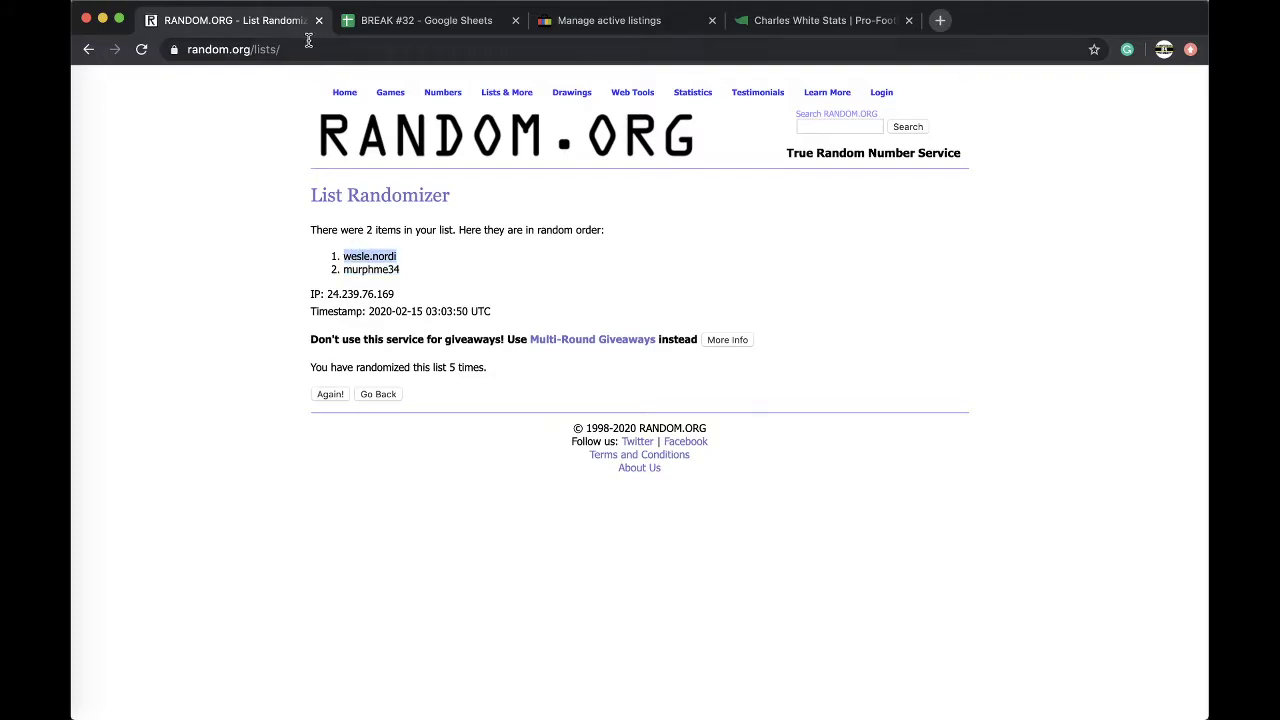
- Fill the Los Angeles Rams participant's cell B17 with orange in the BREAK #32 spreadsheet
click(425, 20)
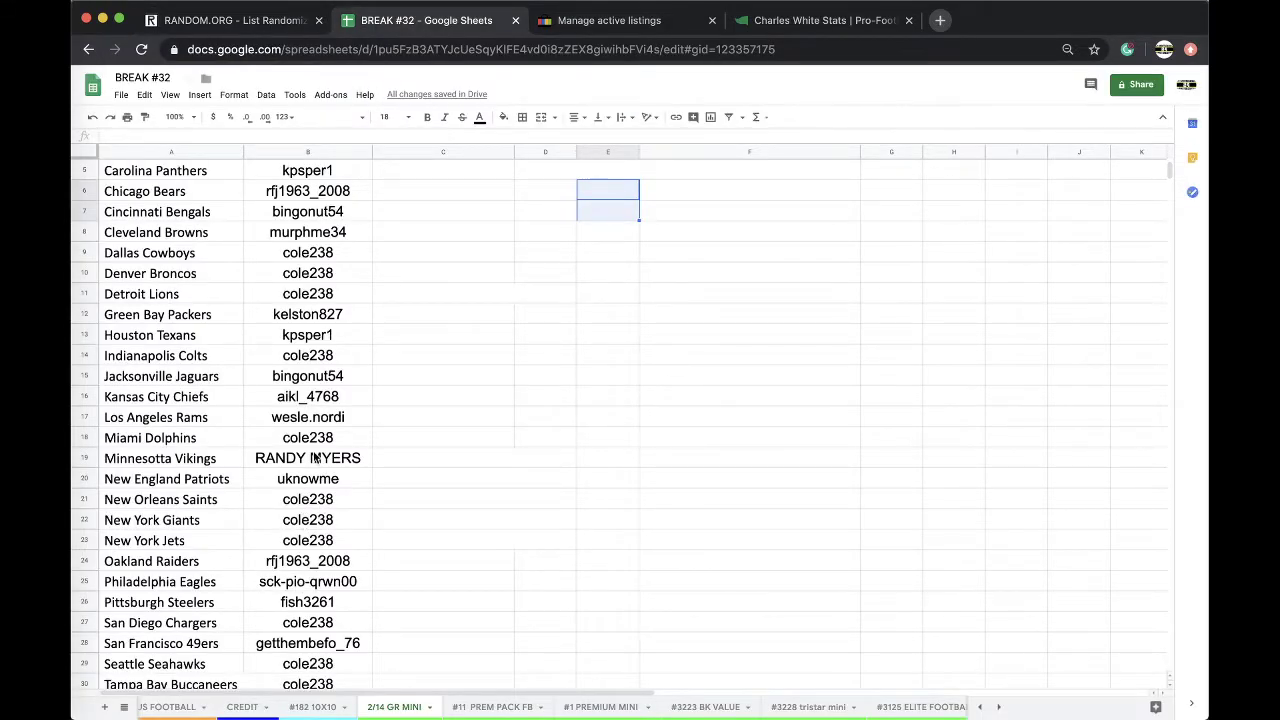
click(307, 424)
click(503, 117)
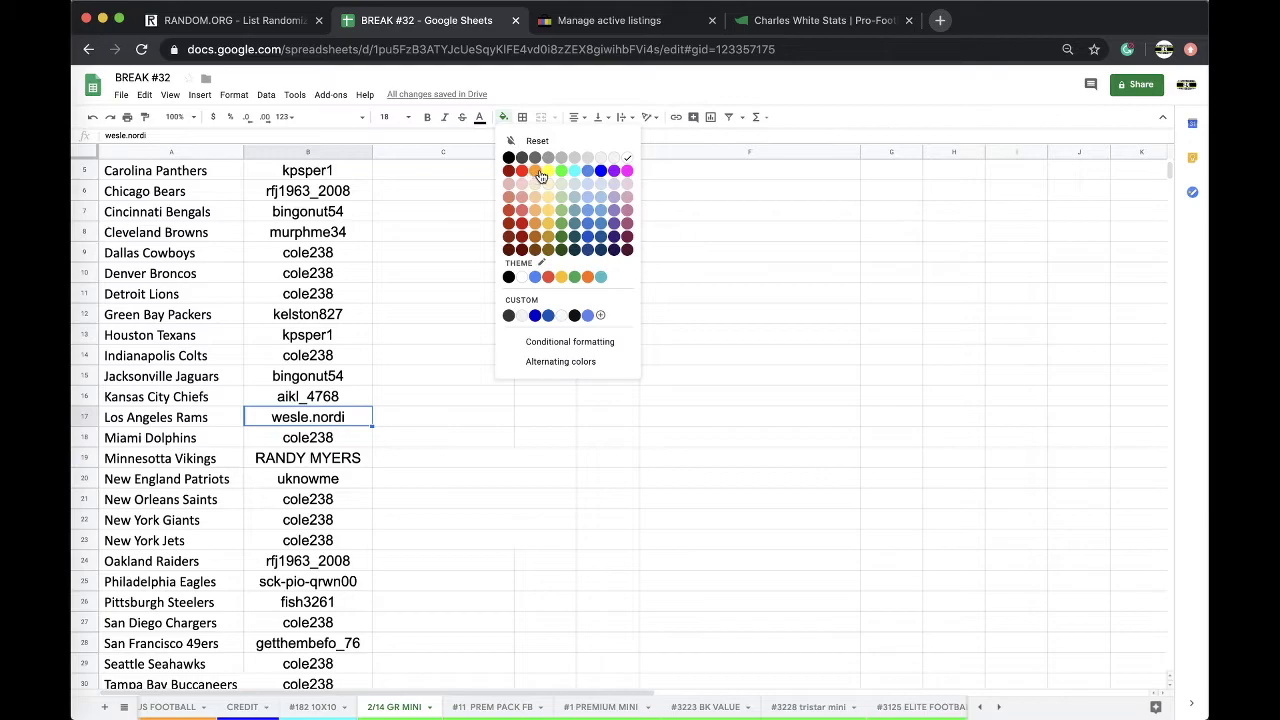
click(537, 171)
- Move the 2/14 GR MINI sheet to between the #181 10x10 and DUES sheets
scroll(415, 705, left, 5)
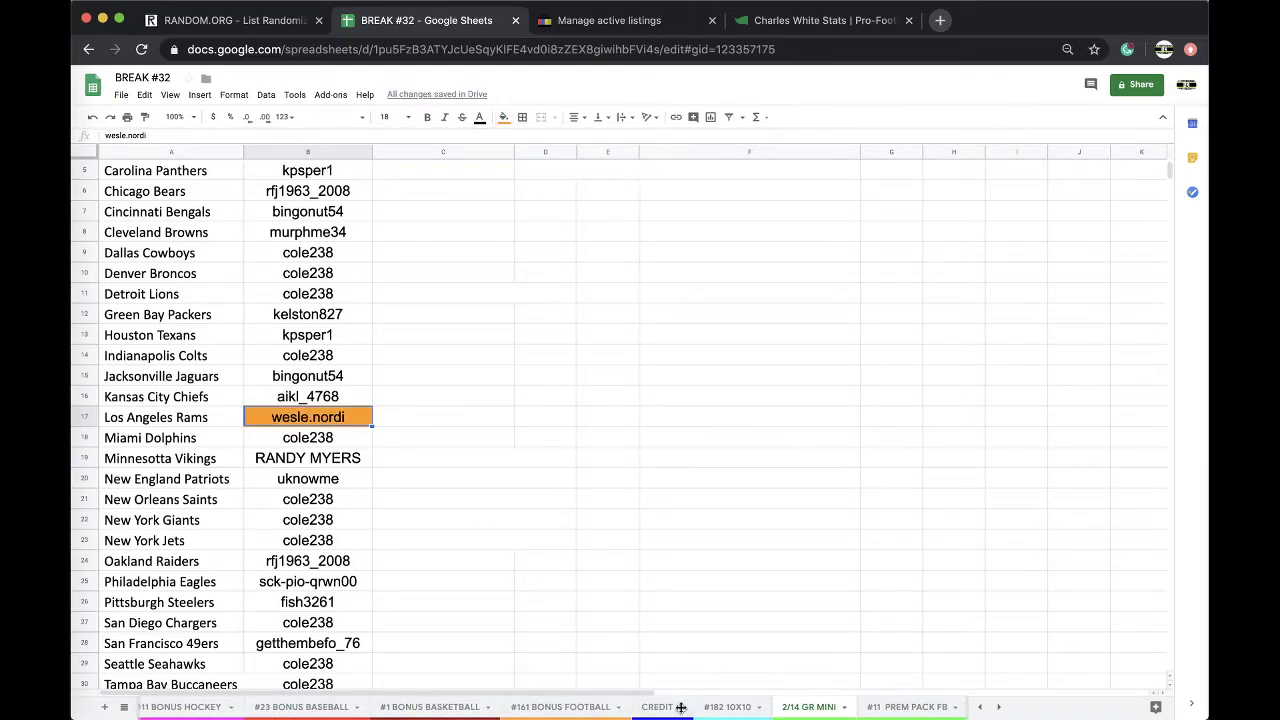
drag(680, 707, 250, 707)
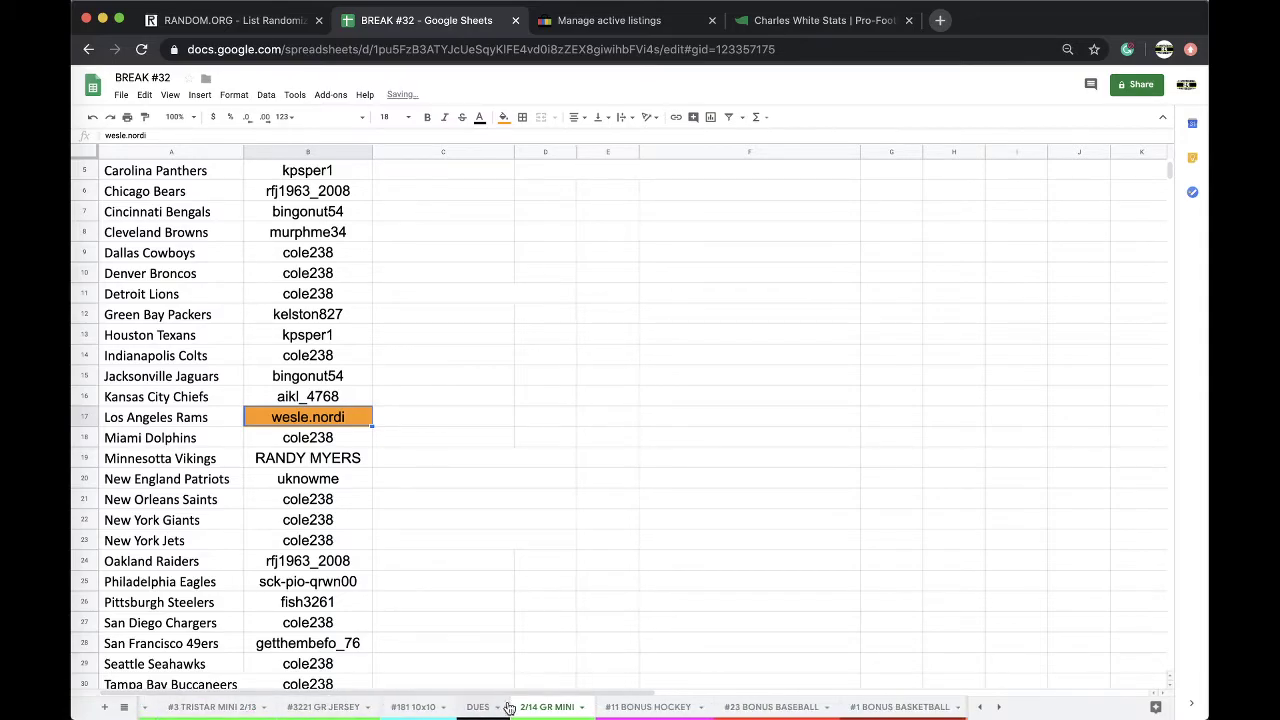
drag(524, 705, 446, 705)
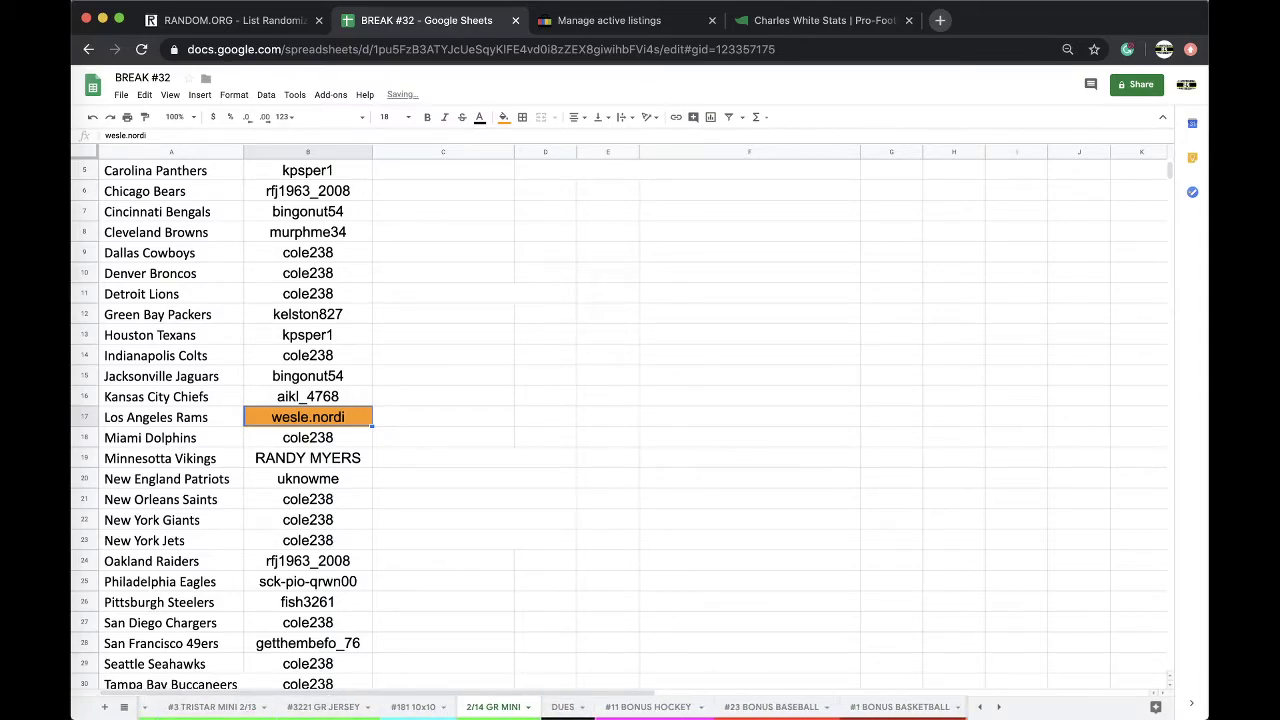